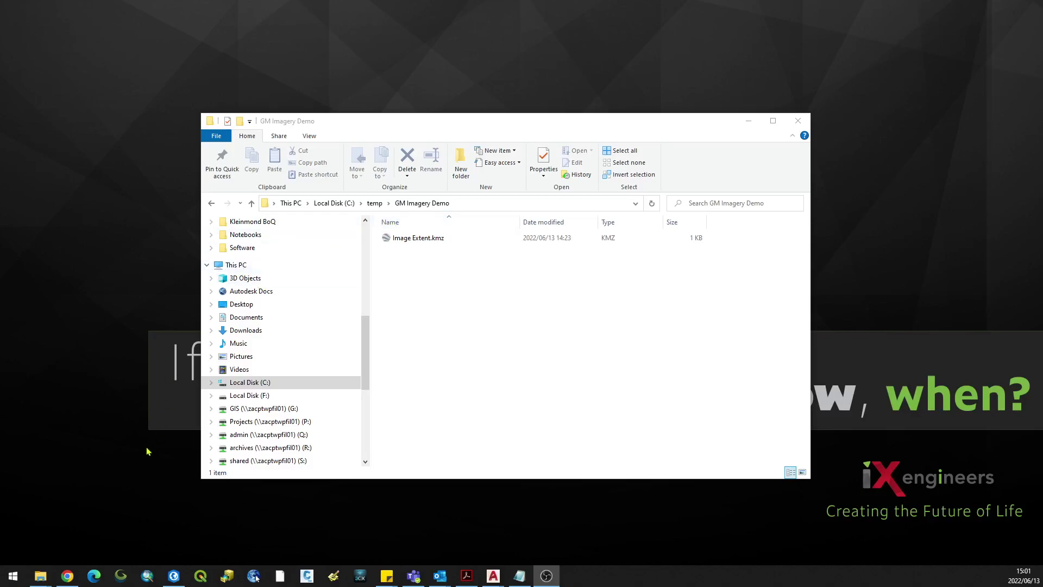
Launch Global Mapper v18.0 and let it load to its empty start screen
{"action": "left_click", "coordinate": [115, 579]}
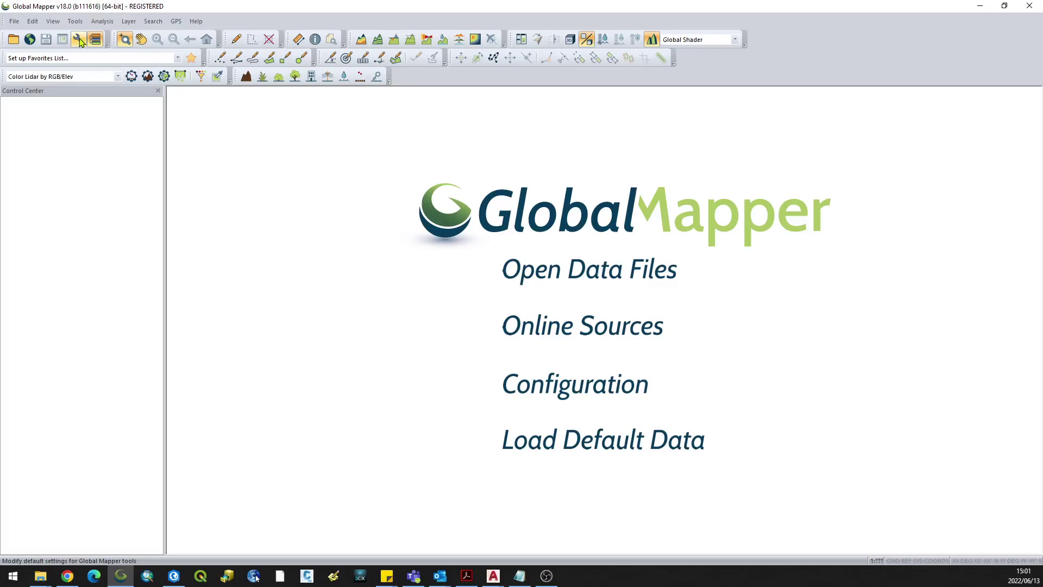
Load the Hartebeesthoek94 Lo19.prj file as the map projection (Transverse Mercator, central meridian 19, meters)
{"action": "left_click", "coordinate": [79, 40]}
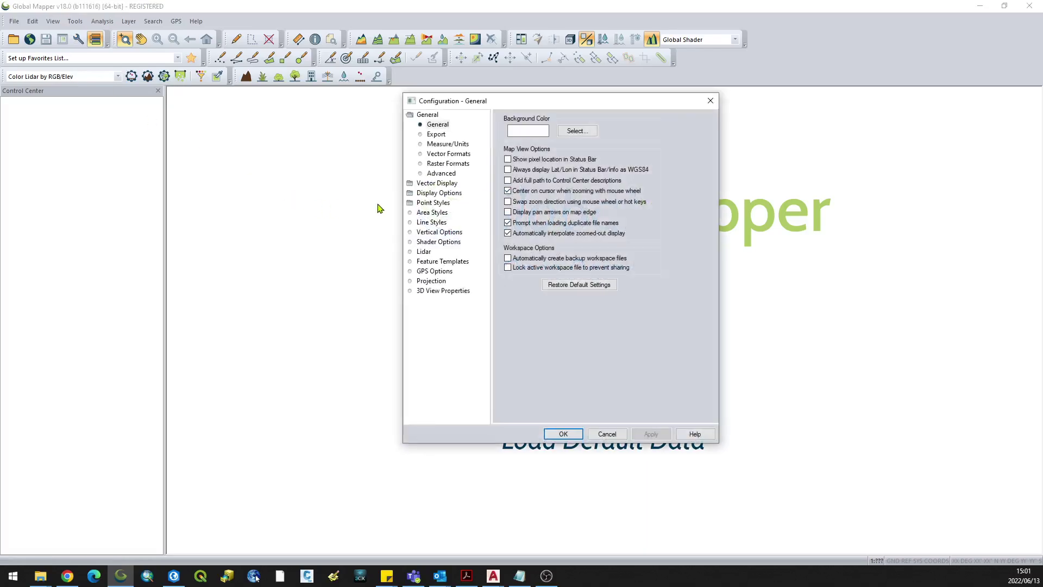
{"action": "left_click", "coordinate": [431, 280]}
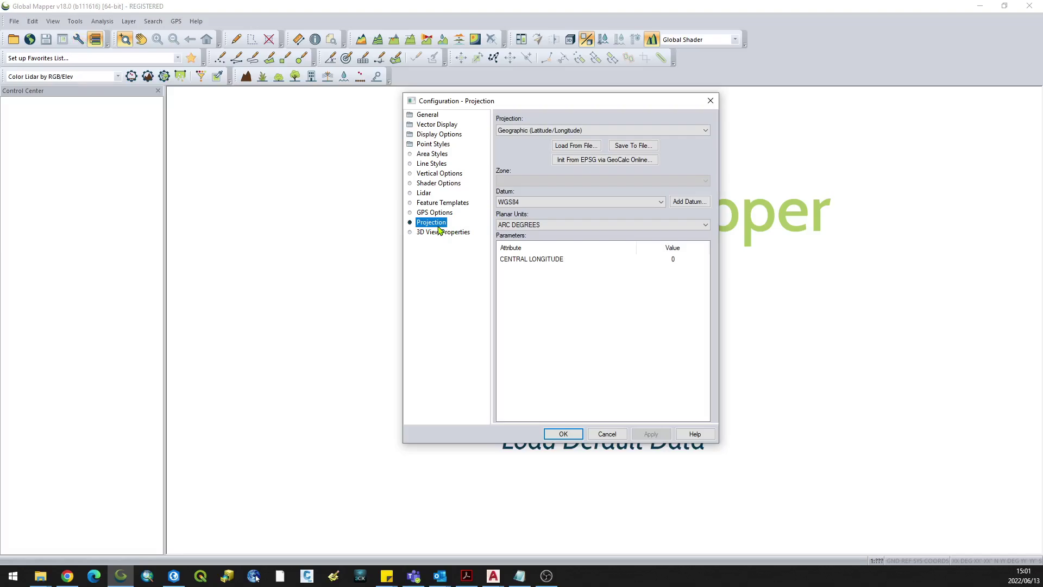
{"action": "left_click", "coordinate": [577, 148]}
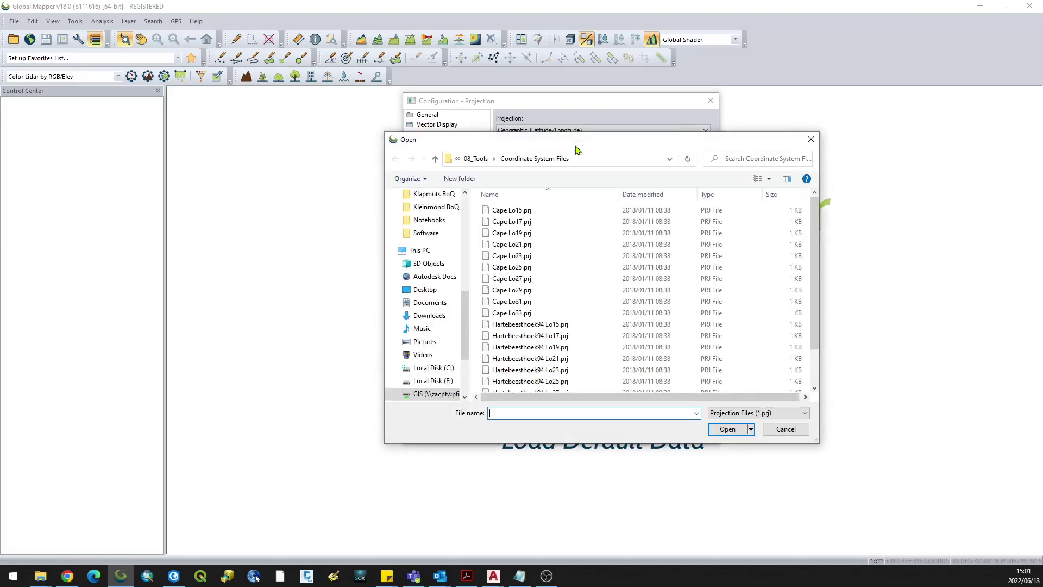
{"action": "left_click_drag", "start_coordinate": [577, 145], "coordinate": [426, 146]}
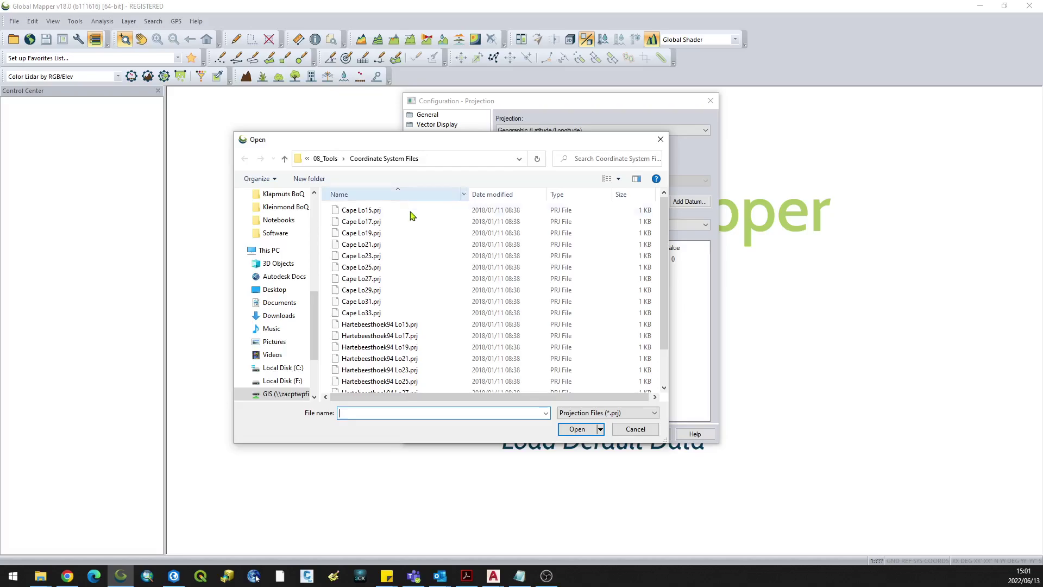
{"action": "left_click", "coordinate": [370, 349]}
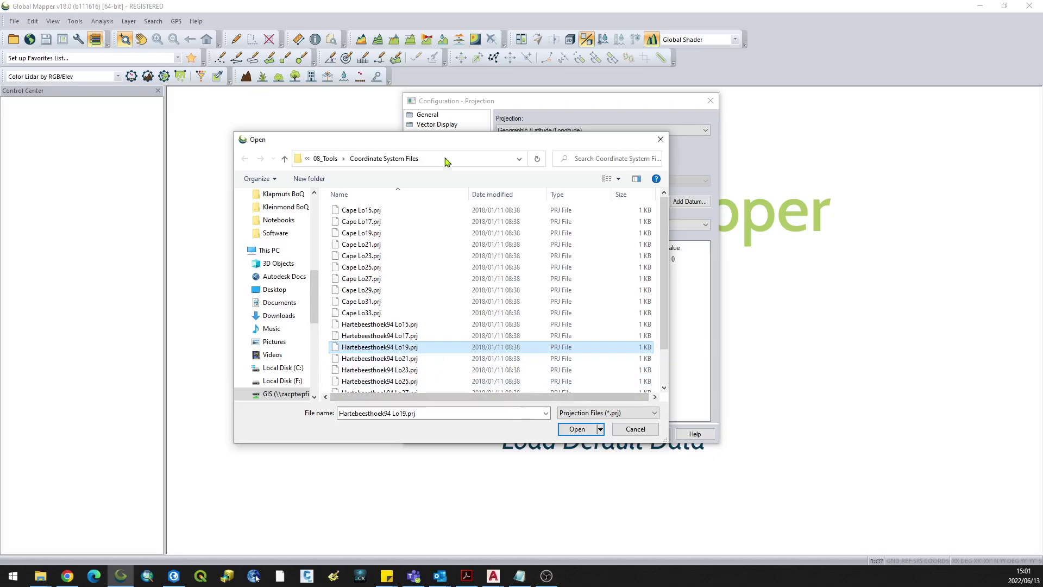
{"action": "left_click", "coordinate": [576, 430]}
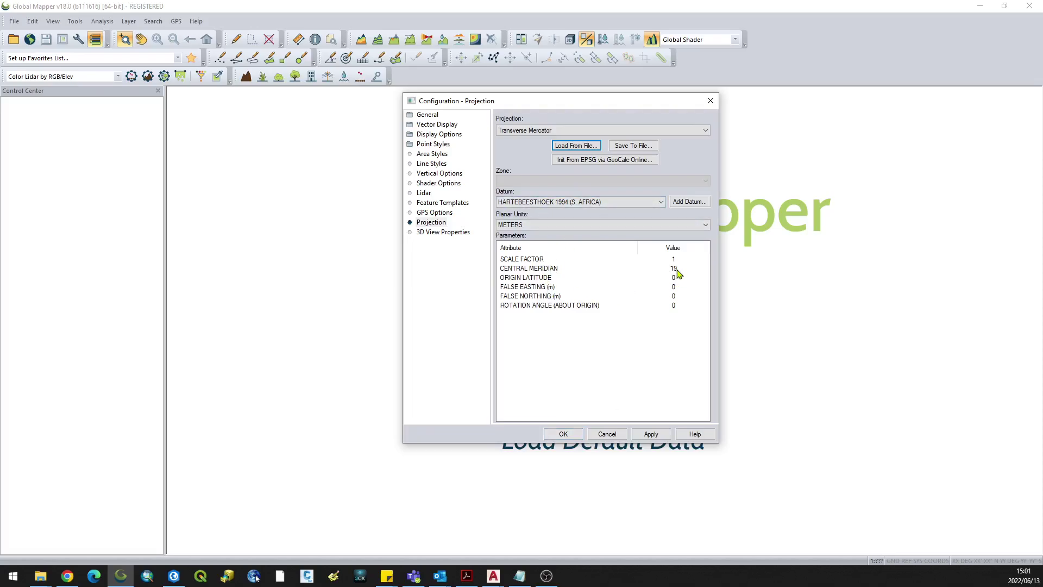
{"action": "left_click", "coordinate": [564, 433]}
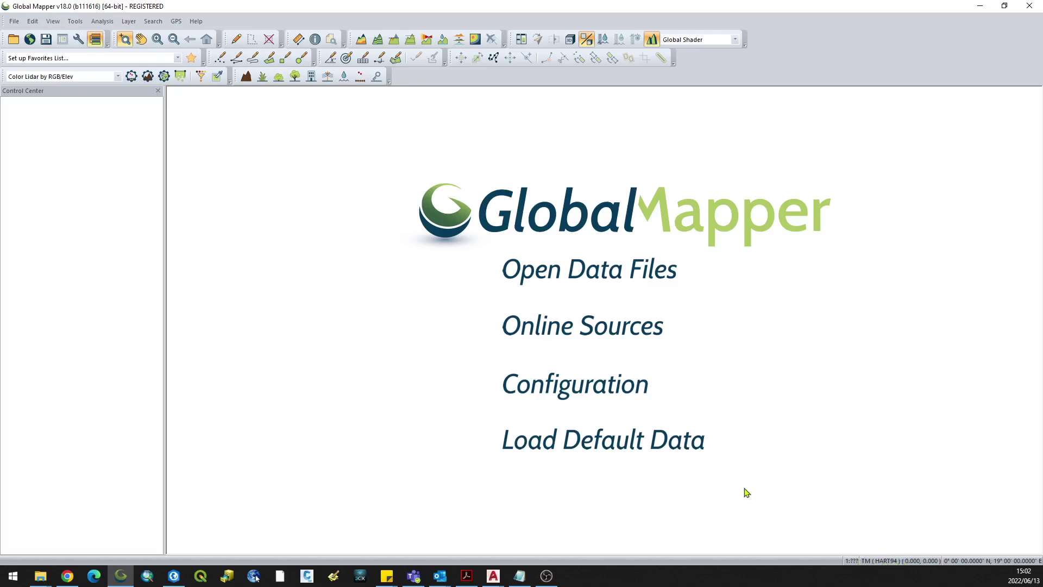
Open Image Extent.kmz from C:\temp\GM Imagery Demo as a new layer
{"action": "left_click", "coordinate": [525, 272]}
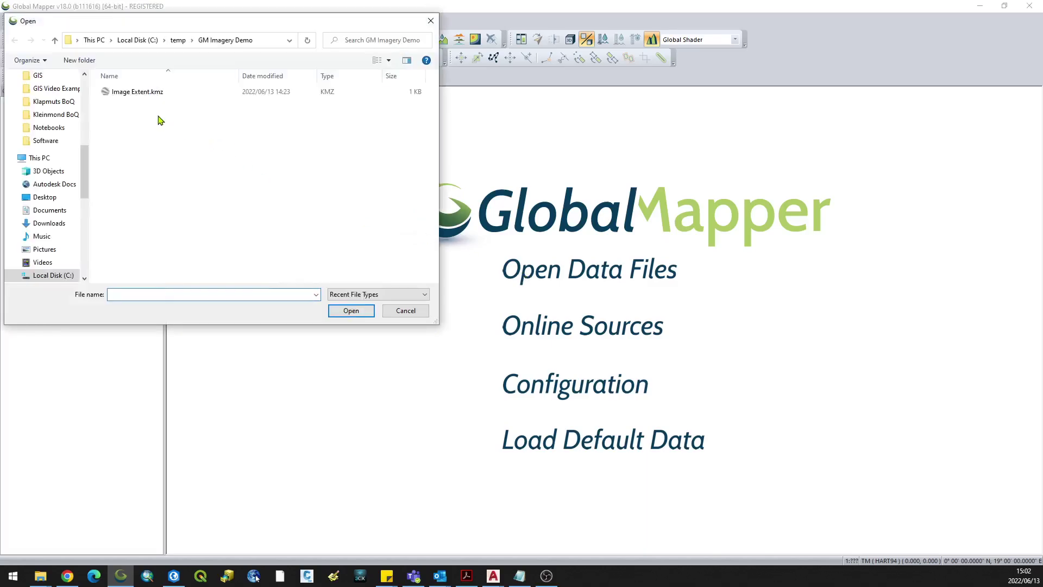
{"action": "left_click", "coordinate": [136, 96]}
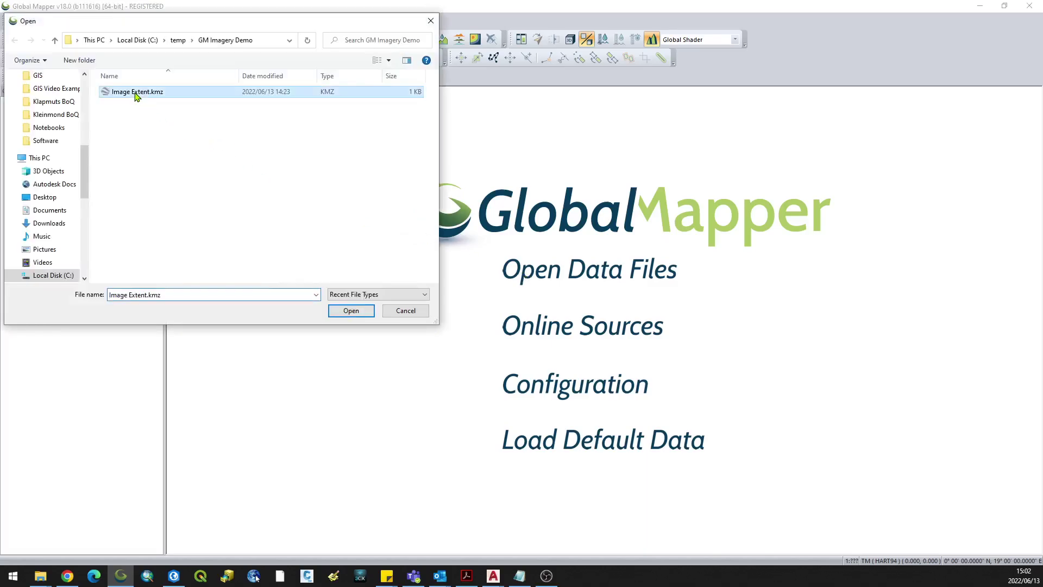
{"action": "left_click", "coordinate": [339, 315]}
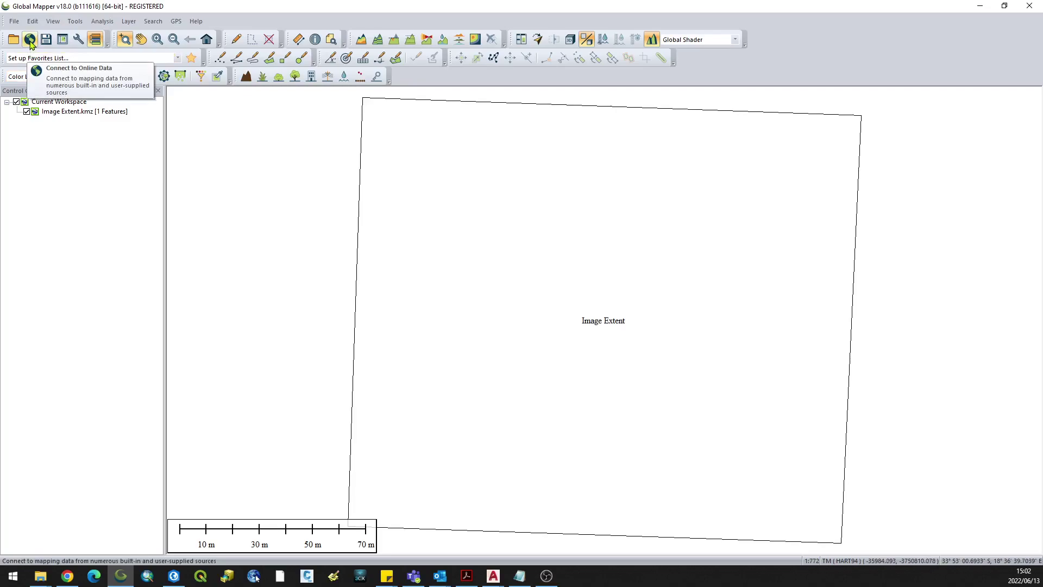
Connect to the World Imagery online source using the current screen bounds
{"action": "left_click", "coordinate": [30, 40]}
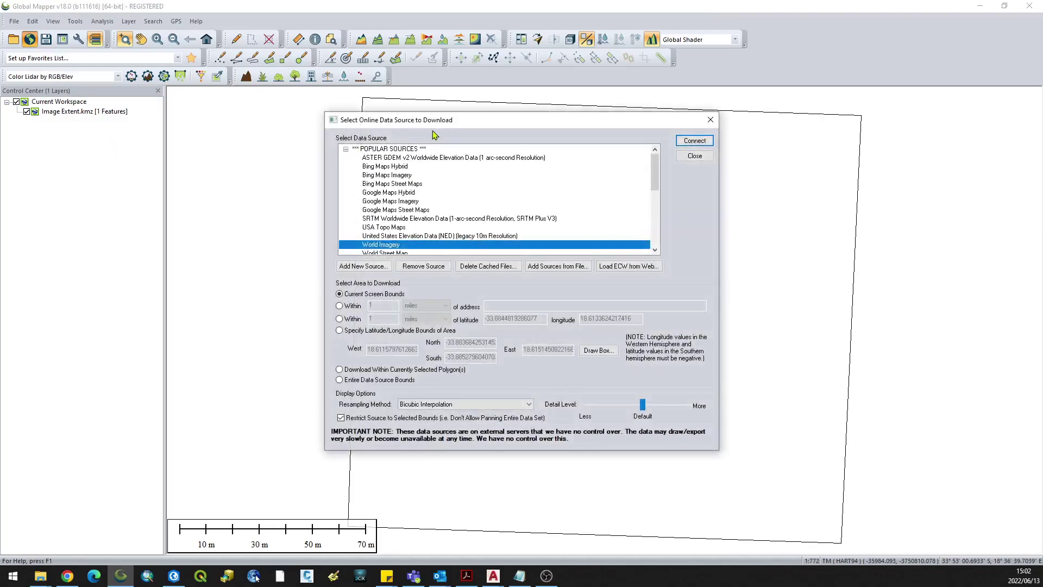
{"action": "left_click_drag", "start_coordinate": [438, 124], "coordinate": [307, 131]}
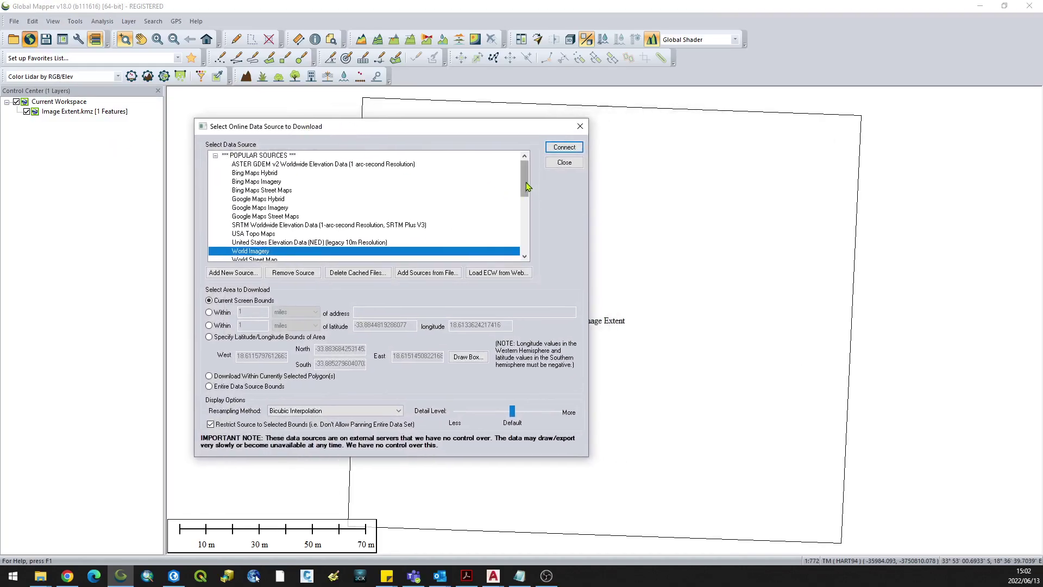
{"action": "scroll", "coordinate": [530, 199], "scroll_direction": "down", "scroll_amount": 3}
{"action": "scroll", "coordinate": [530, 196], "scroll_direction": "down", "scroll_amount": 3}
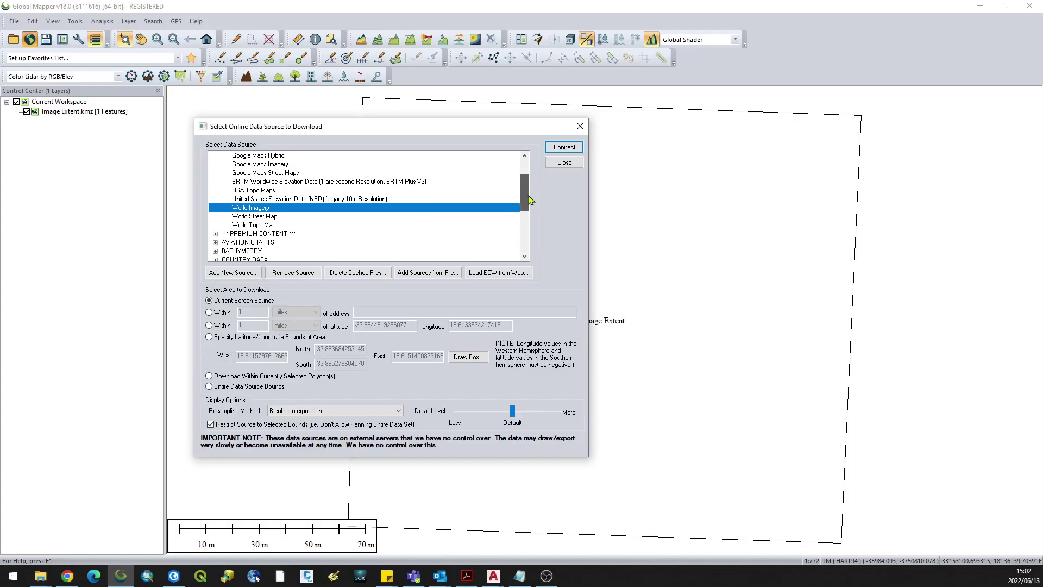
{"action": "scroll", "coordinate": [532, 183], "scroll_direction": "up", "scroll_amount": 6}
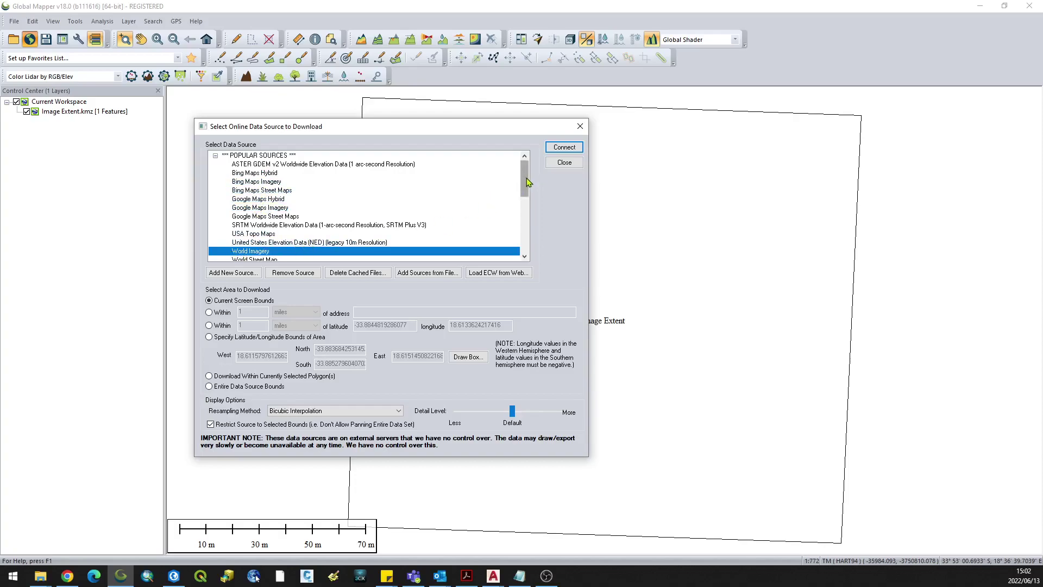
{"action": "left_click_drag", "start_coordinate": [525, 179], "coordinate": [525, 192]}
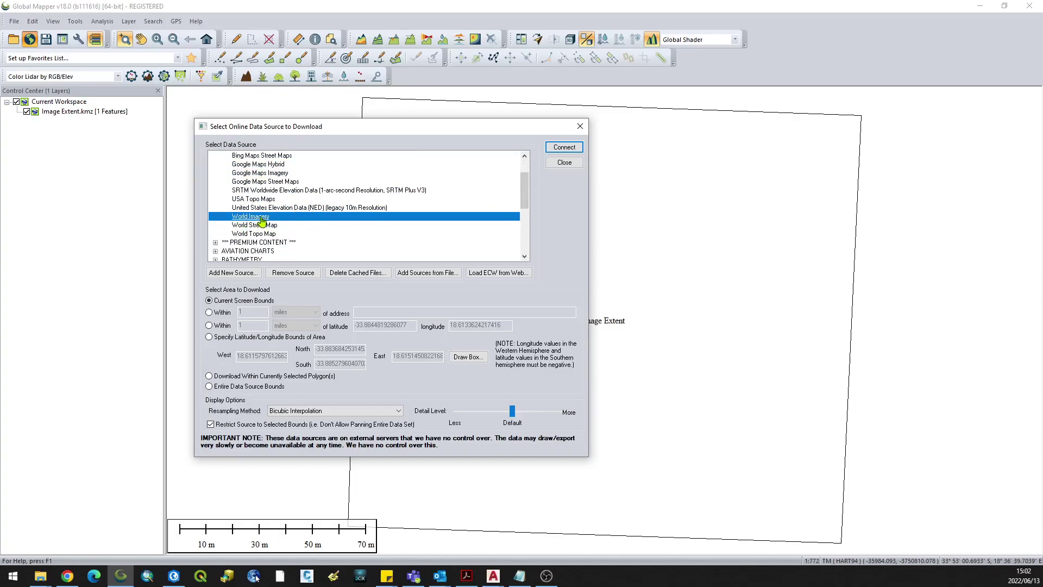
{"action": "left_click", "coordinate": [562, 150]}
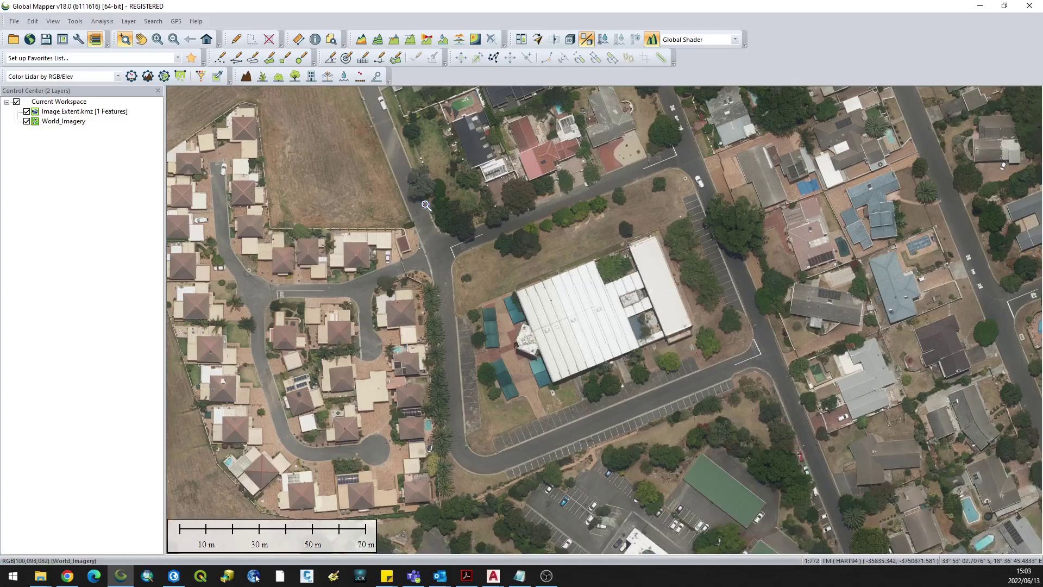
Start an export of only the World_Imagery layer from its layer menu
{"action": "left_click", "coordinate": [60, 123]}
{"action": "key", "text": "Delete"}
{"action": "right_click", "coordinate": [61, 123]}
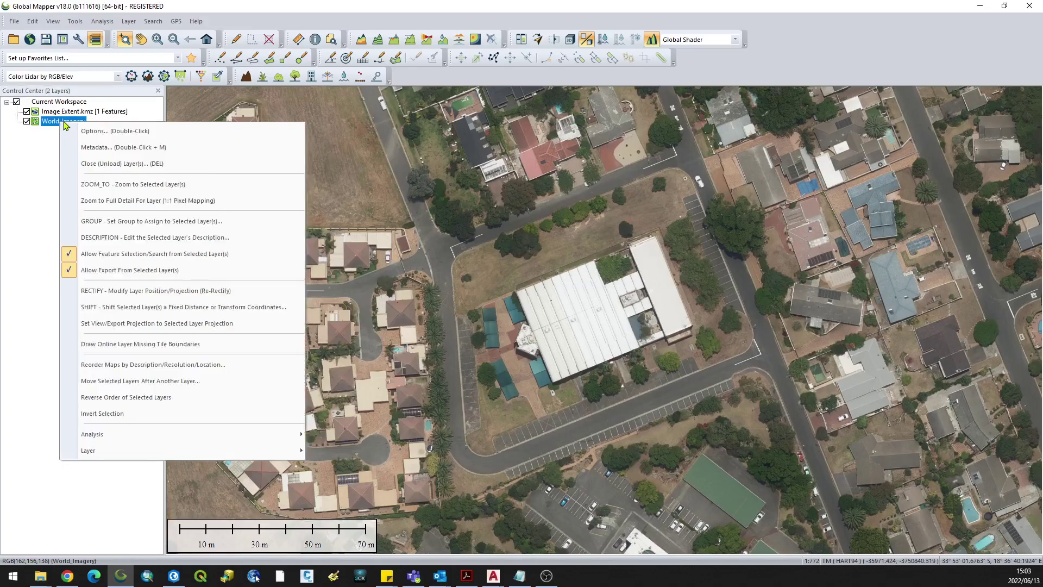
{"action": "mouse_move", "coordinate": [89, 452]}
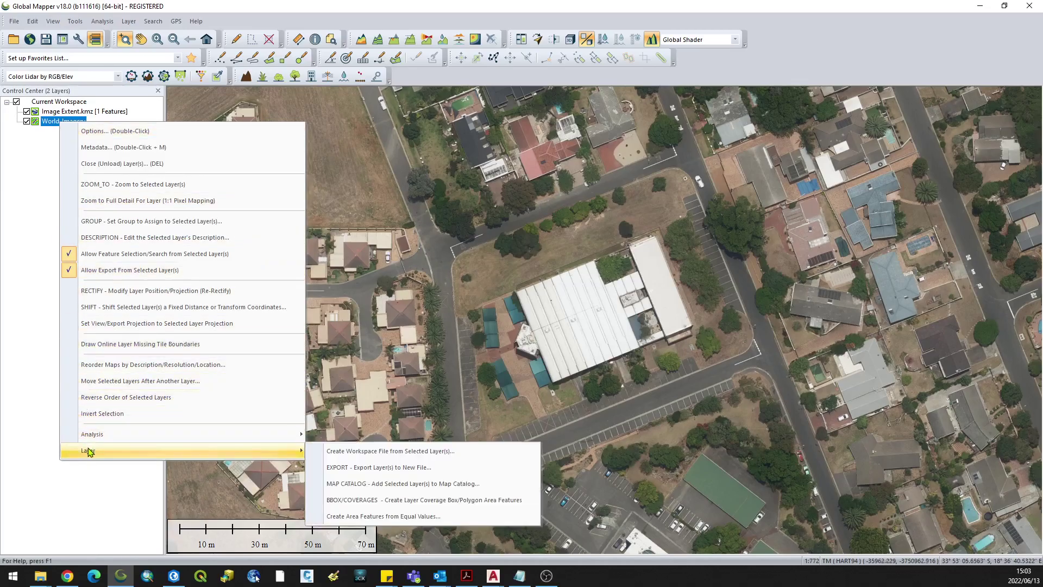
{"action": "left_click", "coordinate": [429, 469]}
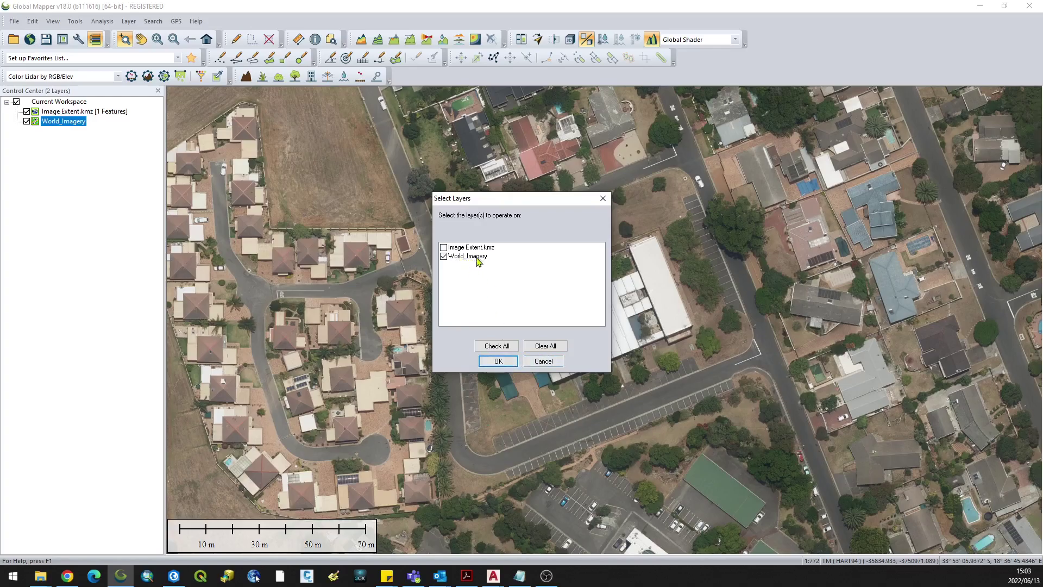
{"action": "left_click", "coordinate": [496, 360]}
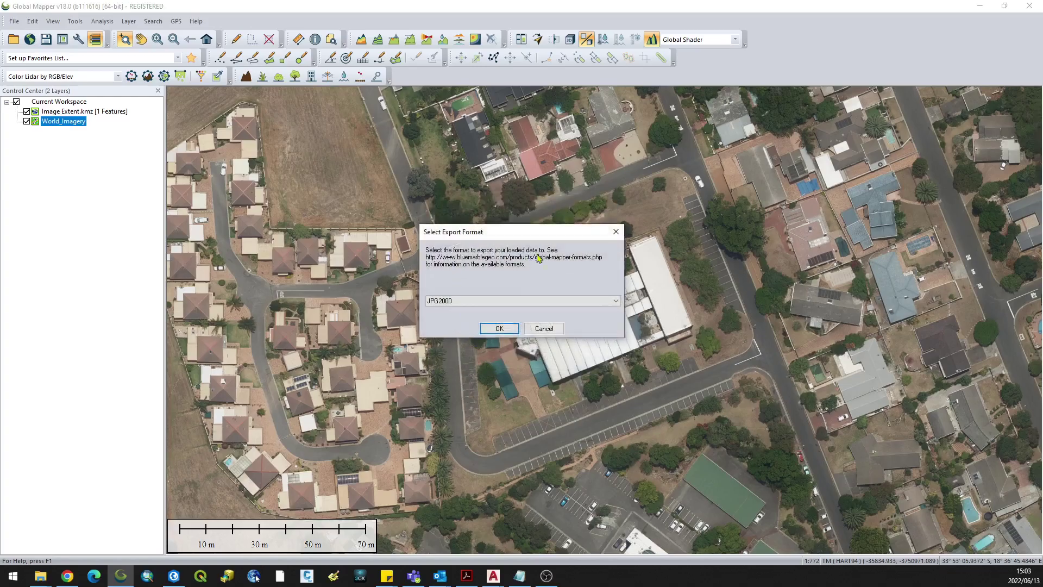
Pick JPG2000 from the export format list and confirm it
{"action": "left_click", "coordinate": [551, 305]}
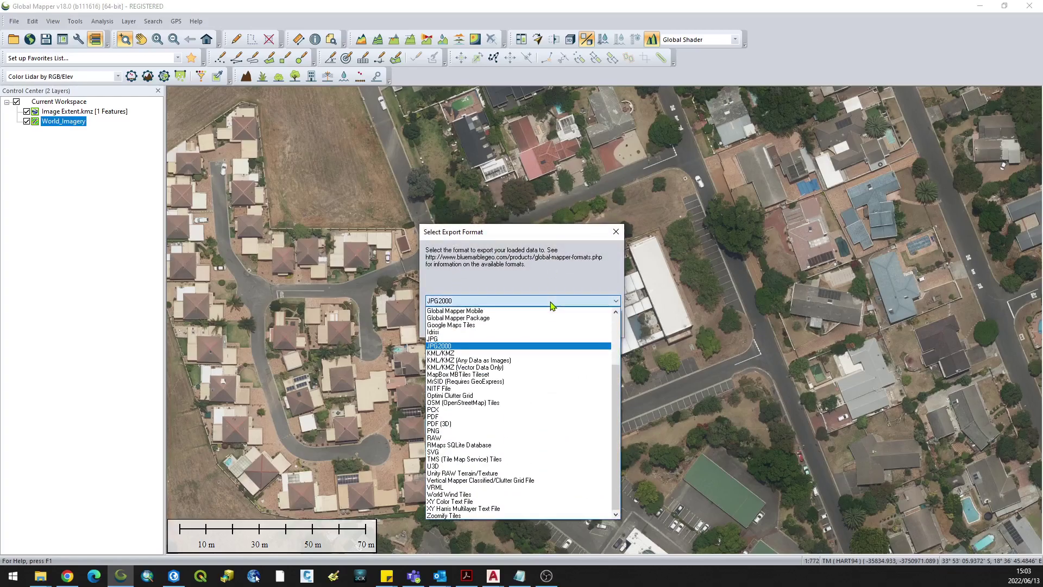
{"action": "left_click_drag", "start_coordinate": [619, 383], "coordinate": [614, 310]}
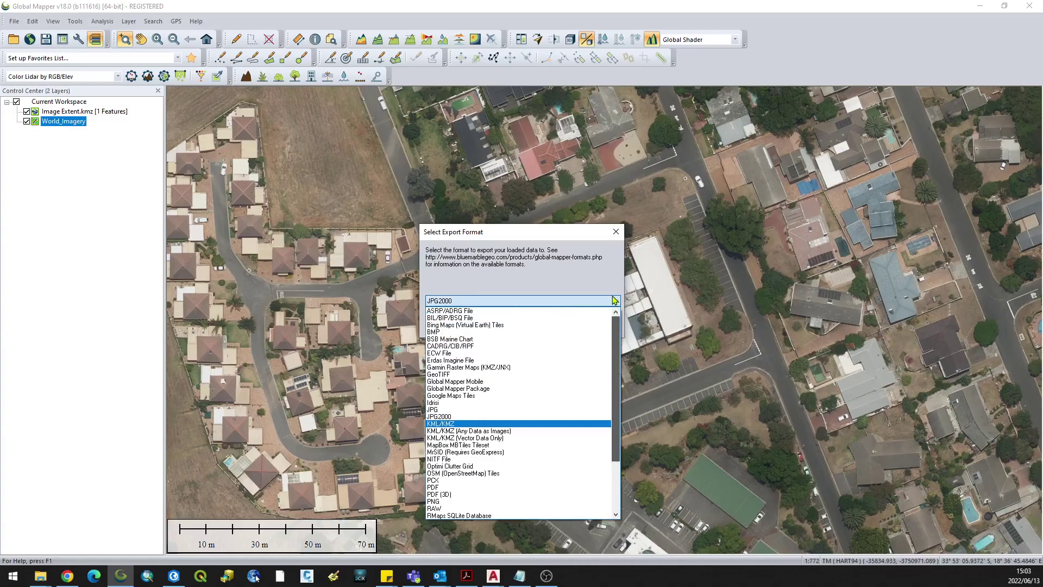
{"action": "key", "text": "e"}
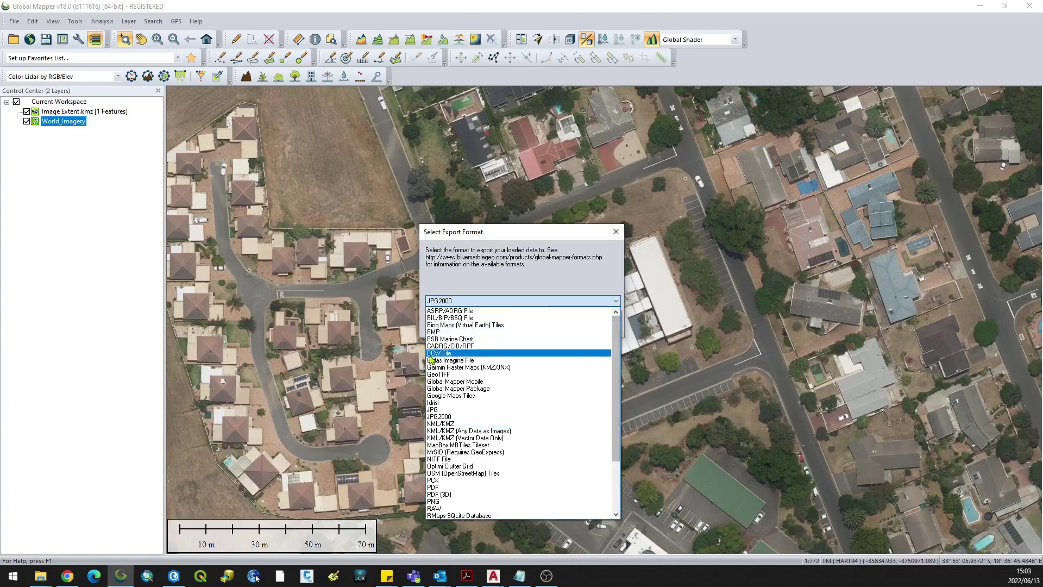
{"action": "key", "text": "Return"}
{"action": "left_click", "coordinate": [618, 302]}
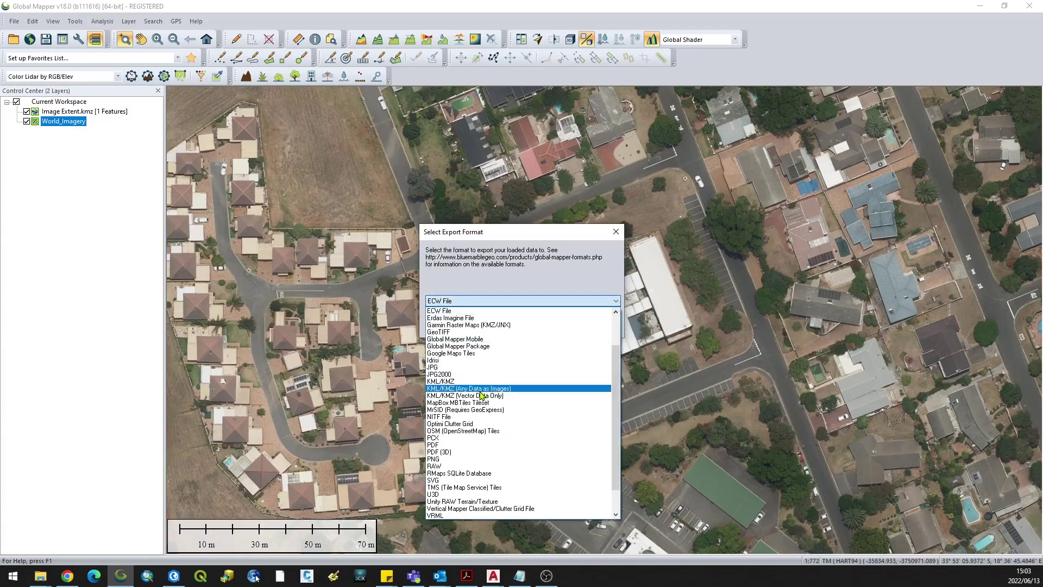
{"action": "left_click", "coordinate": [467, 374]}
{"action": "left_click", "coordinate": [568, 300]}
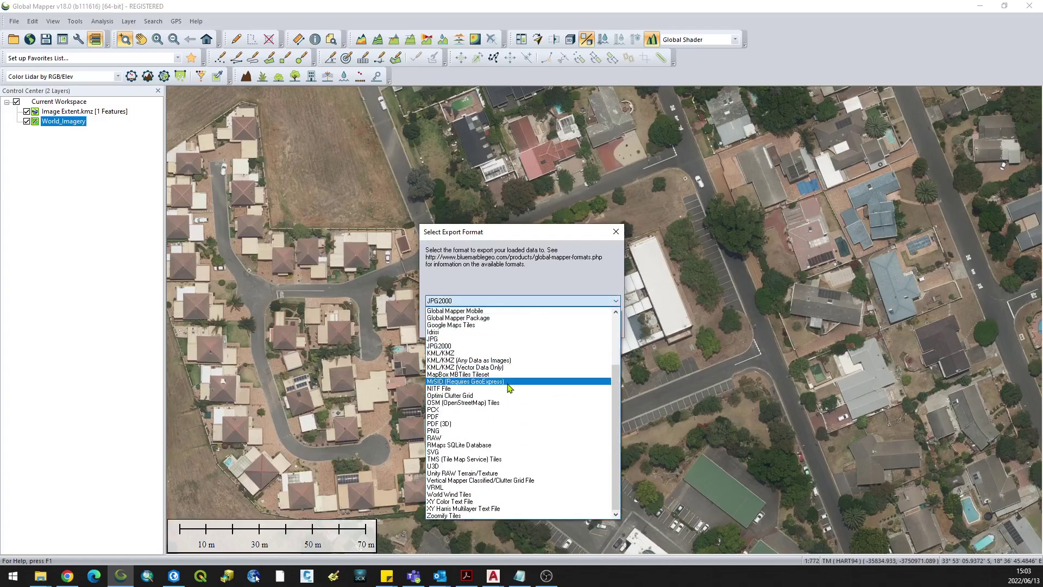
{"action": "scroll", "coordinate": [519, 467], "scroll_direction": "up", "scroll_amount": 2}
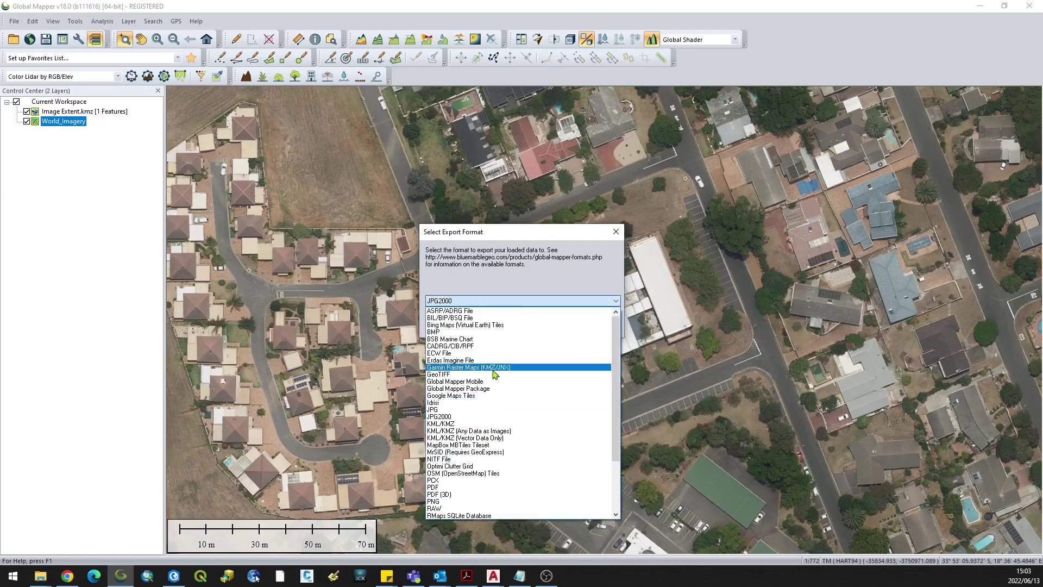
{"action": "scroll", "coordinate": [499, 386], "scroll_direction": "down", "scroll_amount": 2}
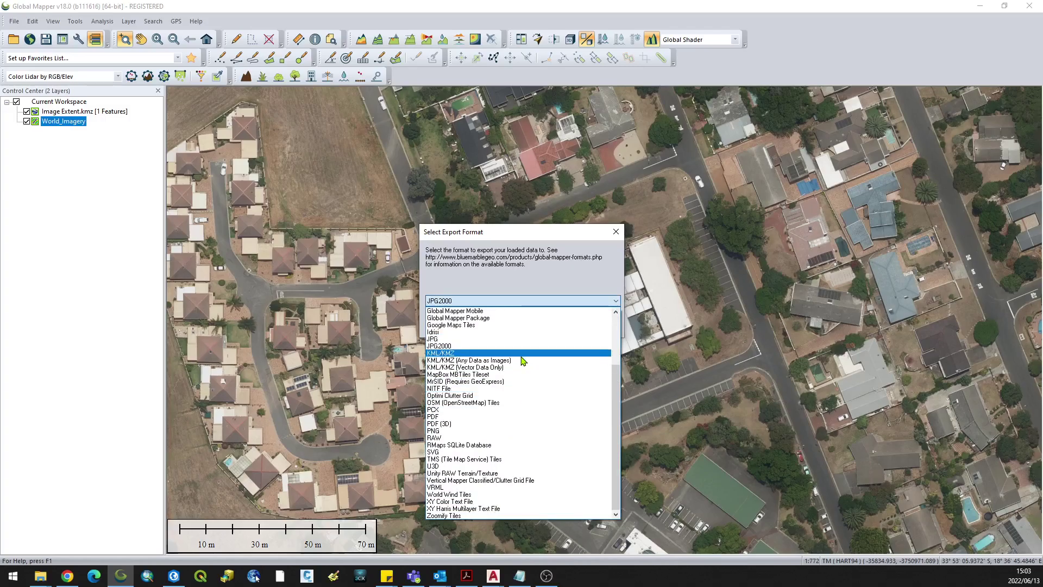
{"action": "scroll", "coordinate": [489, 326], "scroll_direction": "up", "scroll_amount": 3}
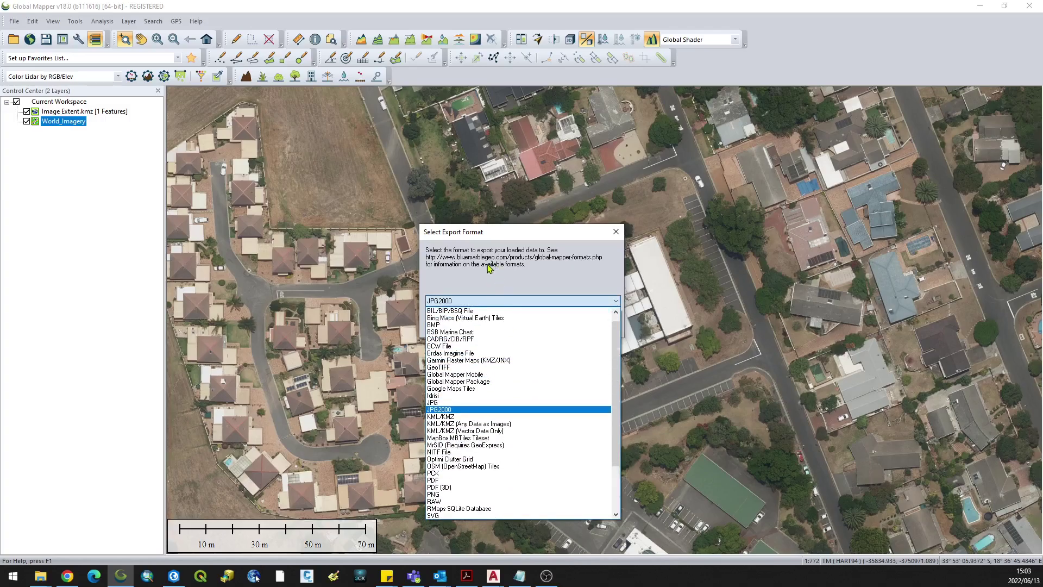
{"action": "left_click", "coordinate": [492, 264]}
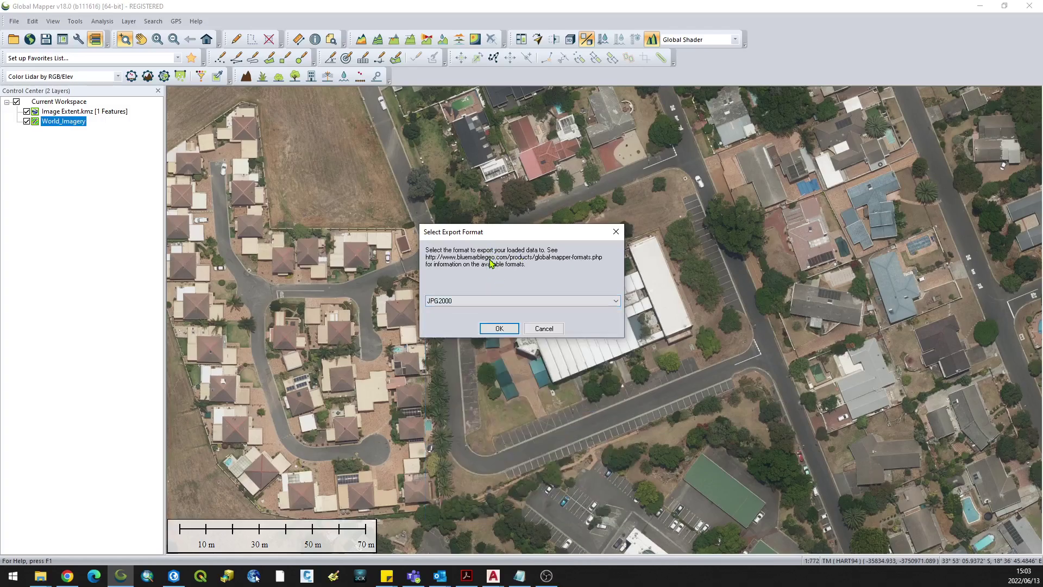
{"action": "left_click", "coordinate": [492, 329]}
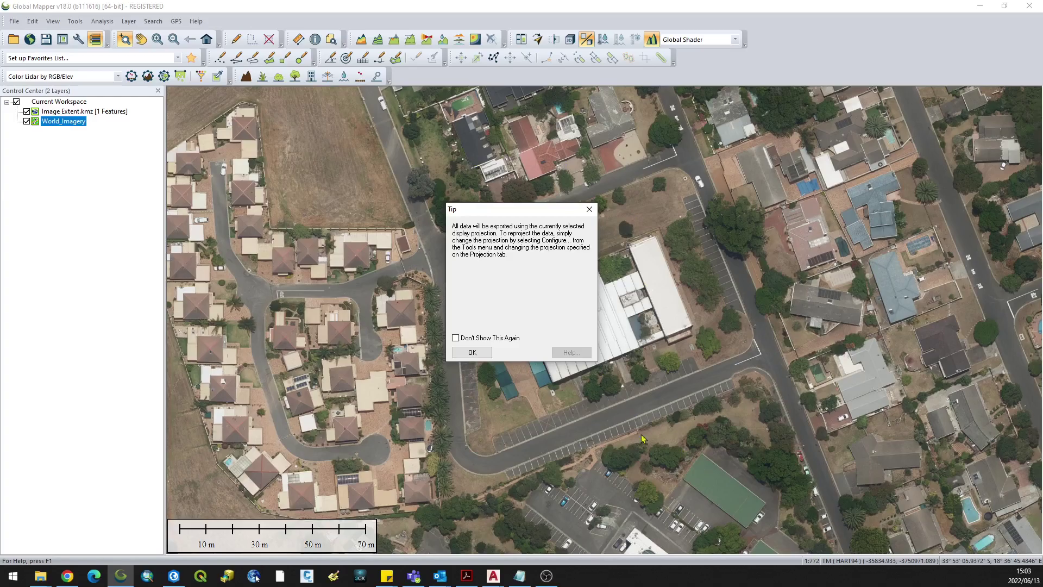
Dismiss the projection tip and draw export bounds boxing the white-roofed building and grounds
{"action": "left_click", "coordinate": [471, 352]}
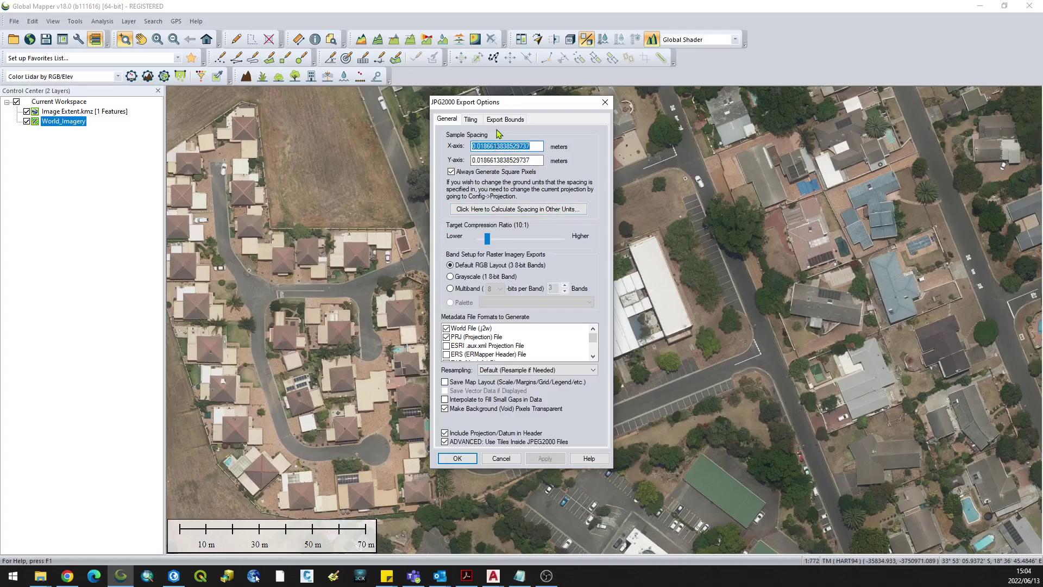
{"action": "left_click", "coordinate": [493, 121]}
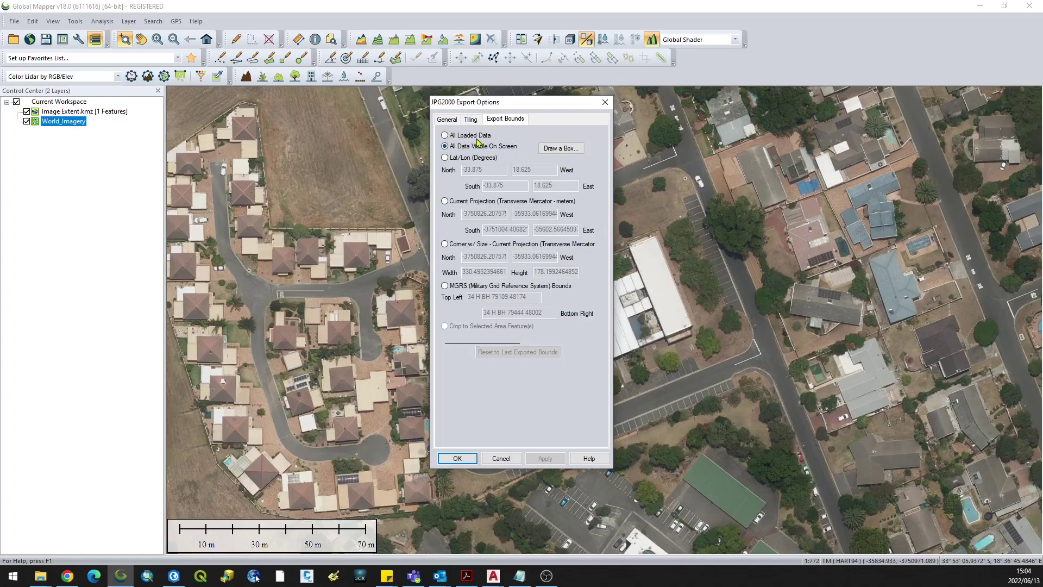
{"action": "left_click", "coordinate": [568, 153]}
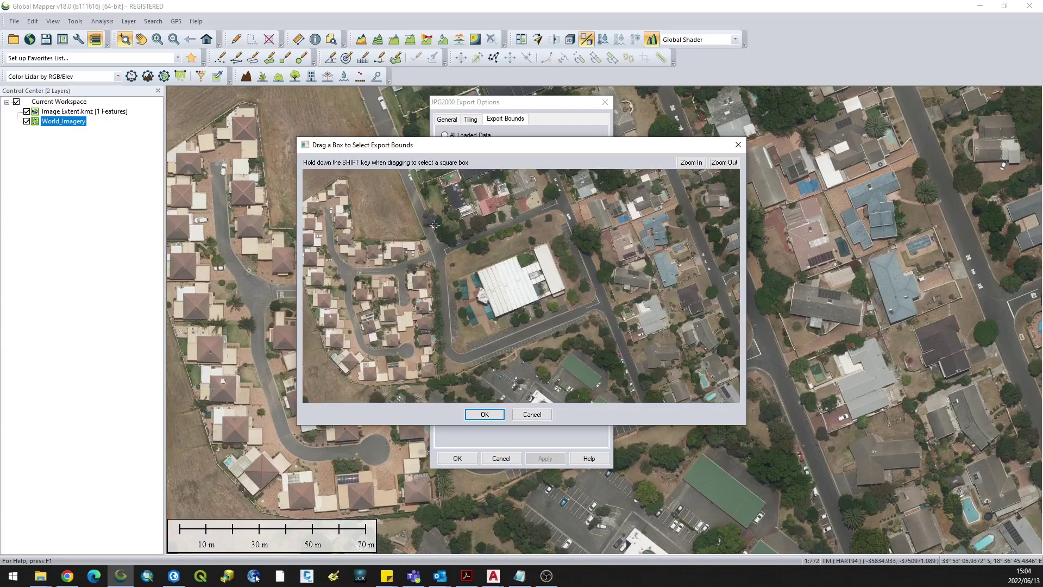
{"action": "left_click_drag", "start_coordinate": [429, 221], "coordinate": [609, 354]}
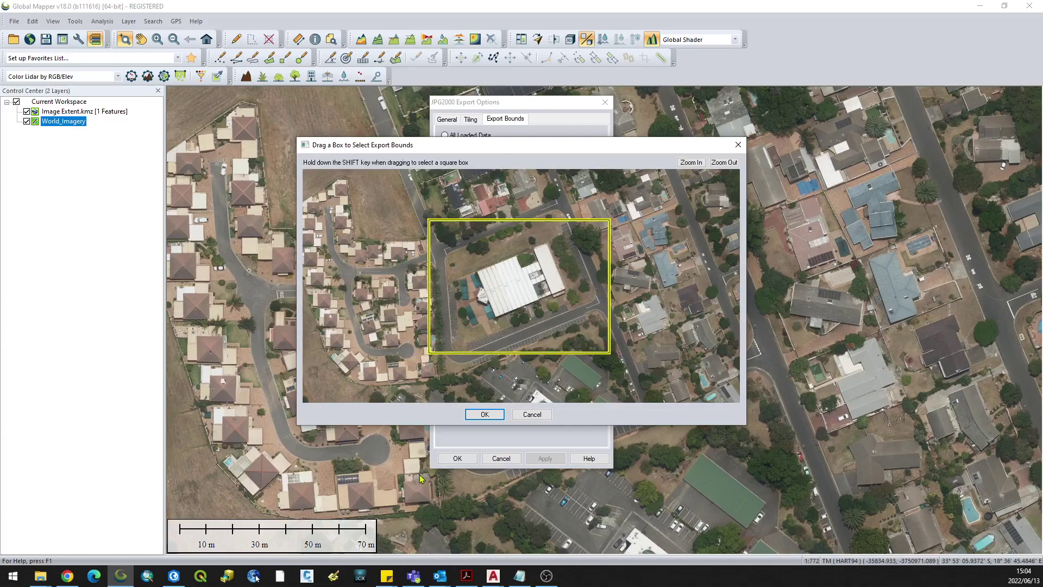
{"action": "left_click", "coordinate": [483, 414]}
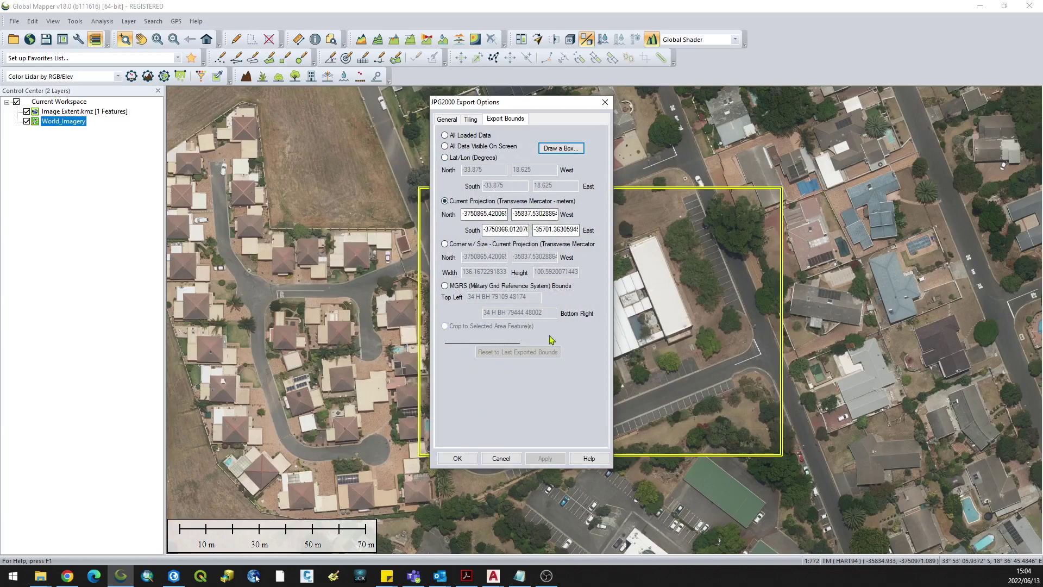
Return to General export options and select the X-axis sample spacing value
{"action": "left_click", "coordinate": [471, 120]}
{"action": "left_click", "coordinate": [447, 119]}
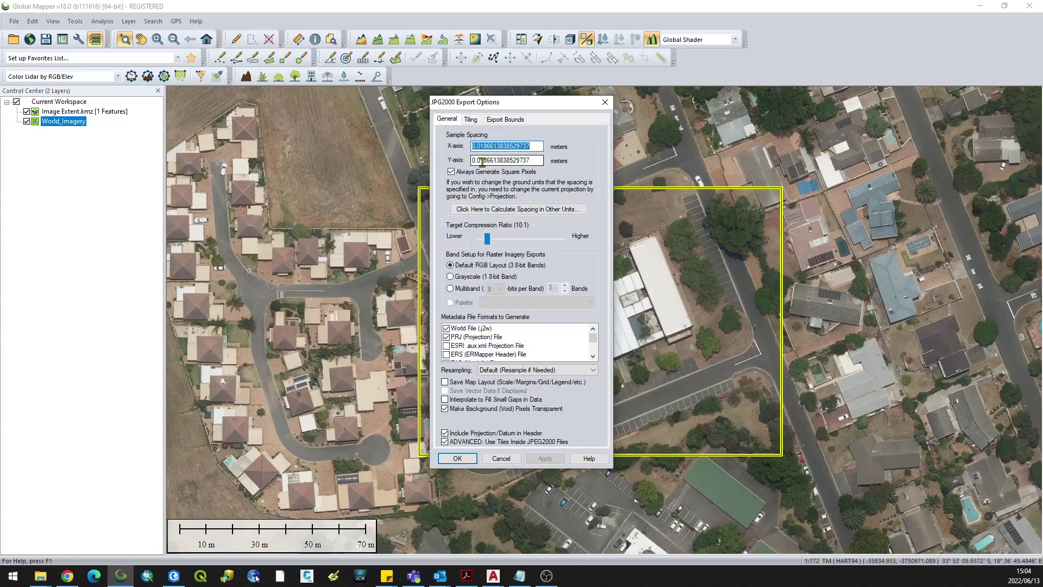
{"action": "key", "text": "Tab"}
{"action": "key", "text": "shift+Tab"}
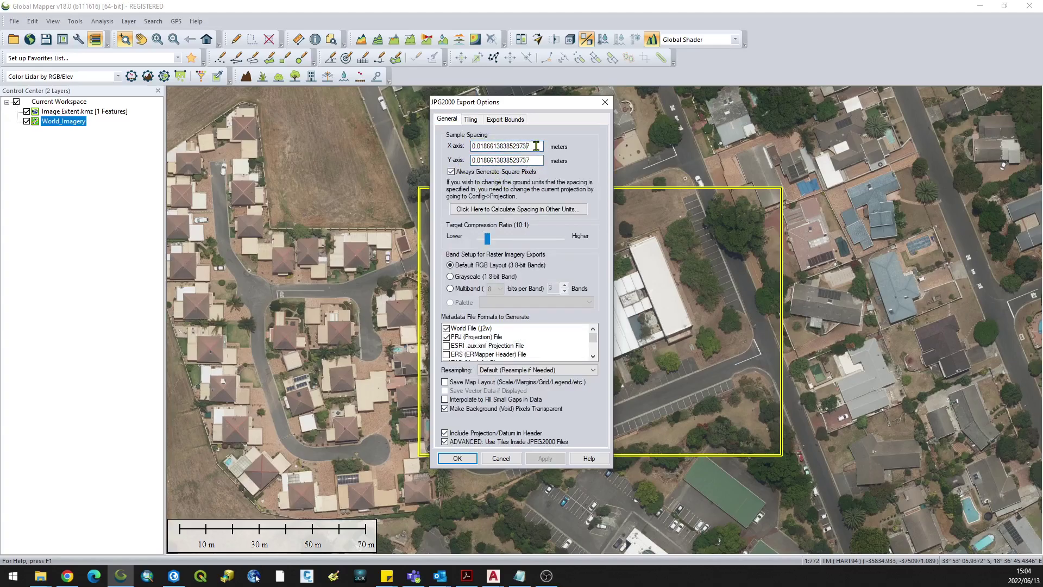
{"action": "left_click", "coordinate": [475, 146]}
{"action": "left_click_drag", "start_coordinate": [529, 146], "coordinate": [438, 157]}
Accept the JPG2000 options and save as World_Imagery in C:\temp\GM Imagery Demo
{"action": "left_click", "coordinate": [462, 459]}
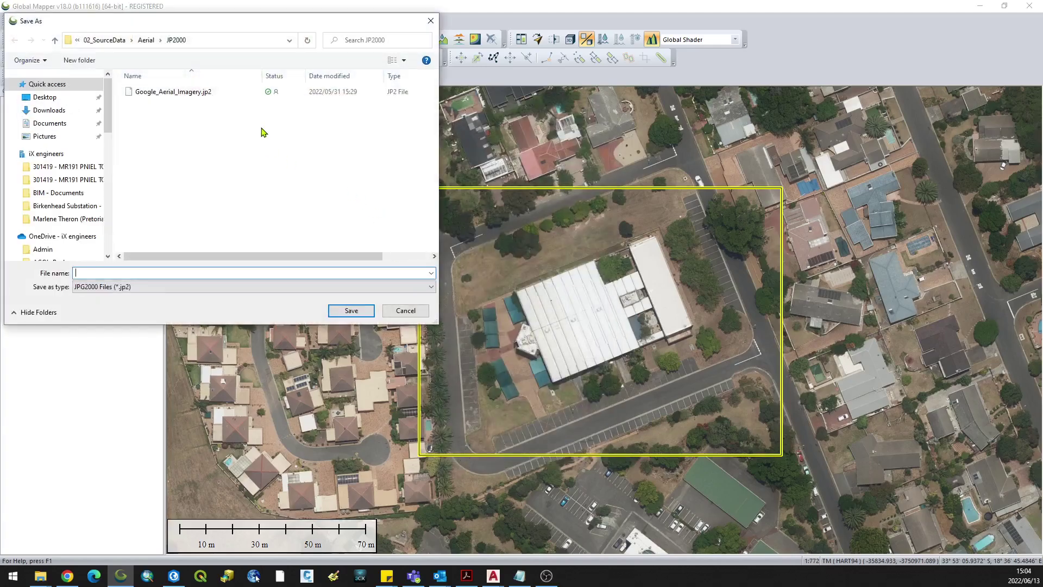
{"action": "scroll", "coordinate": [66, 185], "scroll_direction": "down", "scroll_amount": 10}
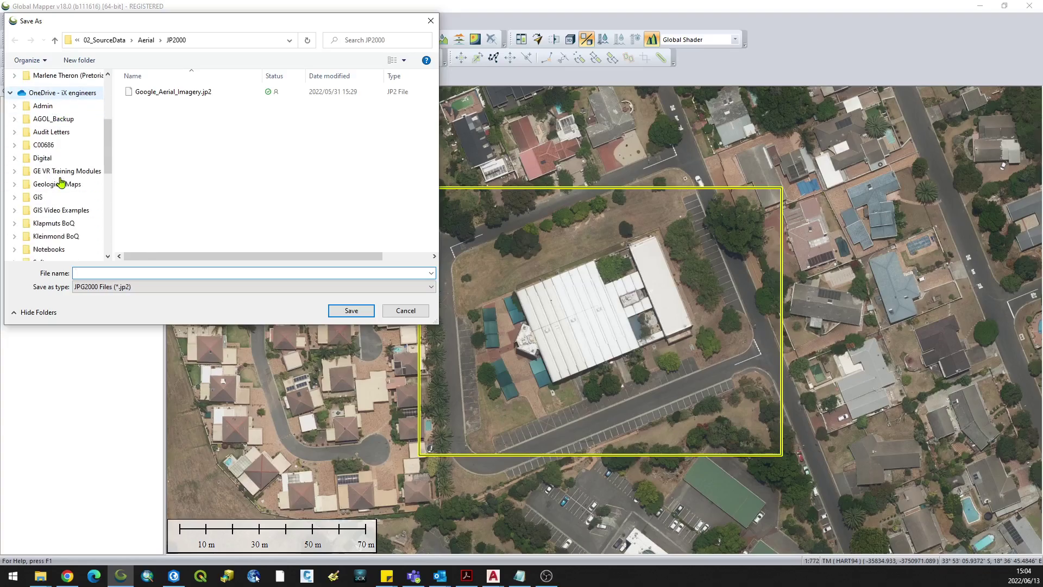
{"action": "left_click", "coordinate": [43, 146]}
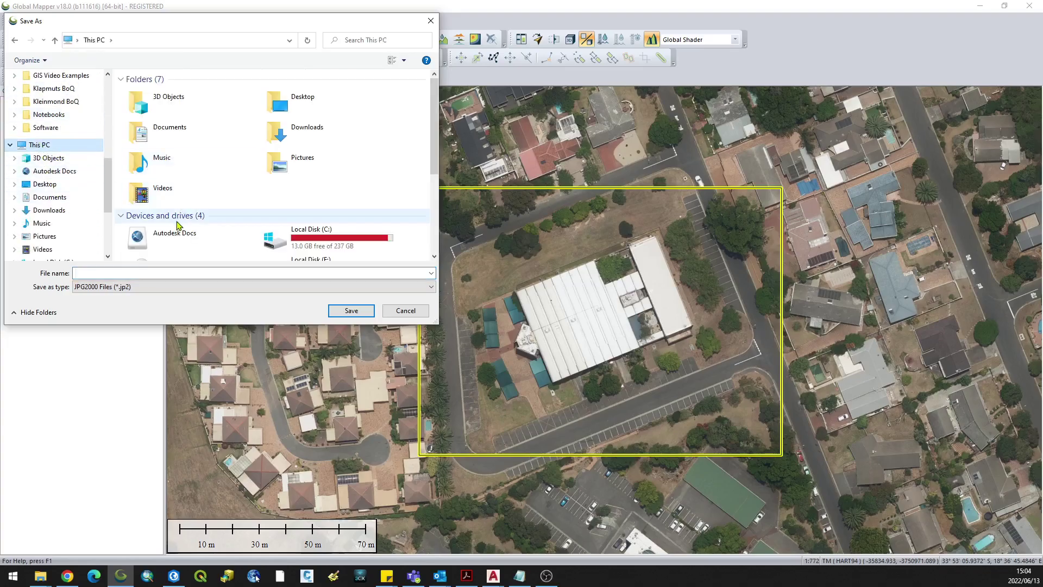
{"action": "scroll", "coordinate": [245, 222], "scroll_direction": "down", "scroll_amount": 2}
{"action": "scroll", "coordinate": [336, 135], "scroll_direction": "up", "scroll_amount": 1}
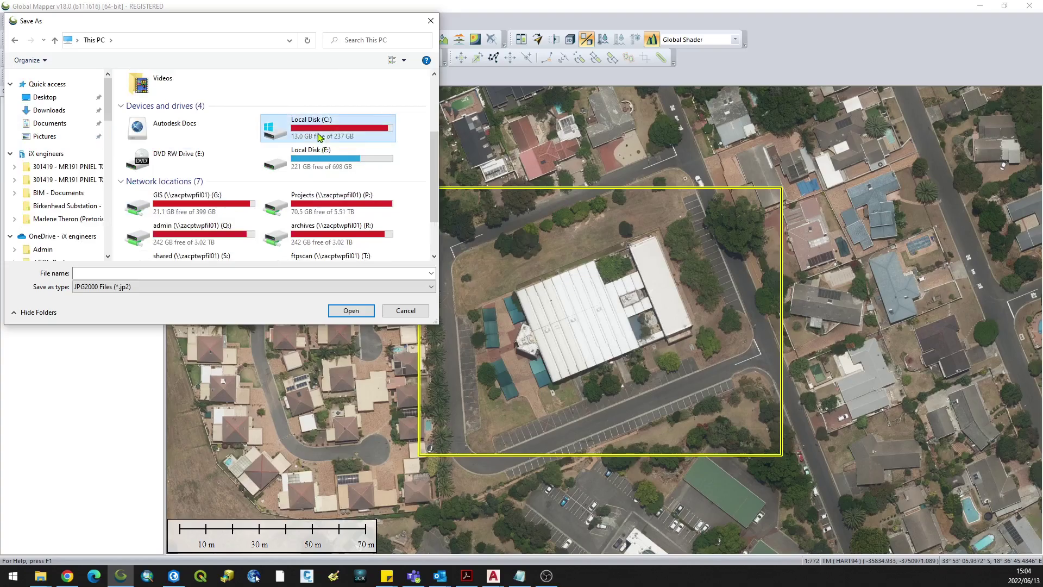
{"action": "double_click", "coordinate": [334, 133]}
{"action": "scroll", "coordinate": [159, 217], "scroll_direction": "down", "scroll_amount": 2}
{"action": "double_click", "coordinate": [152, 213]}
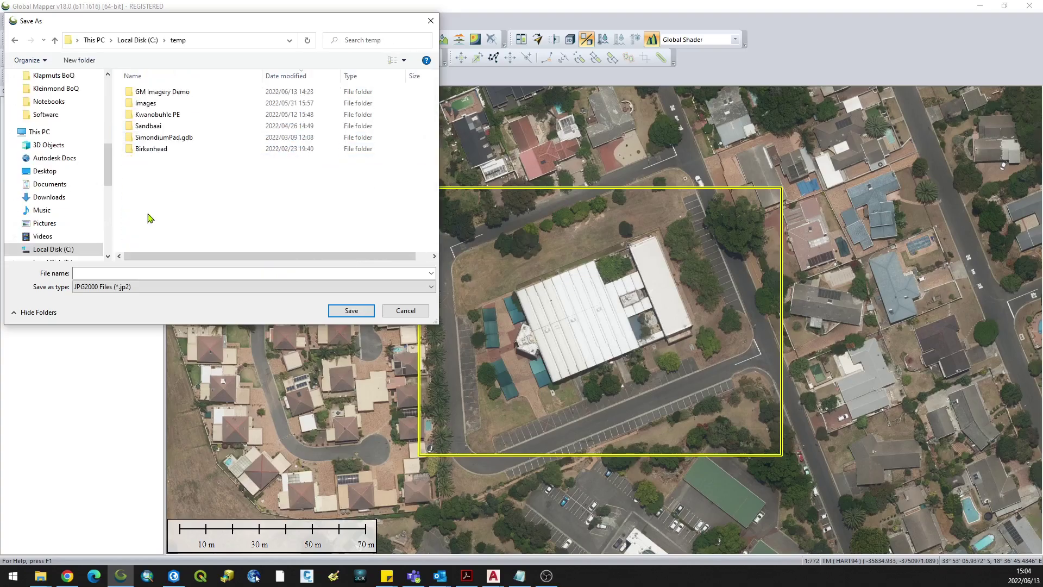
{"action": "left_click", "coordinate": [154, 93]}
{"action": "double_click", "coordinate": [154, 94]}
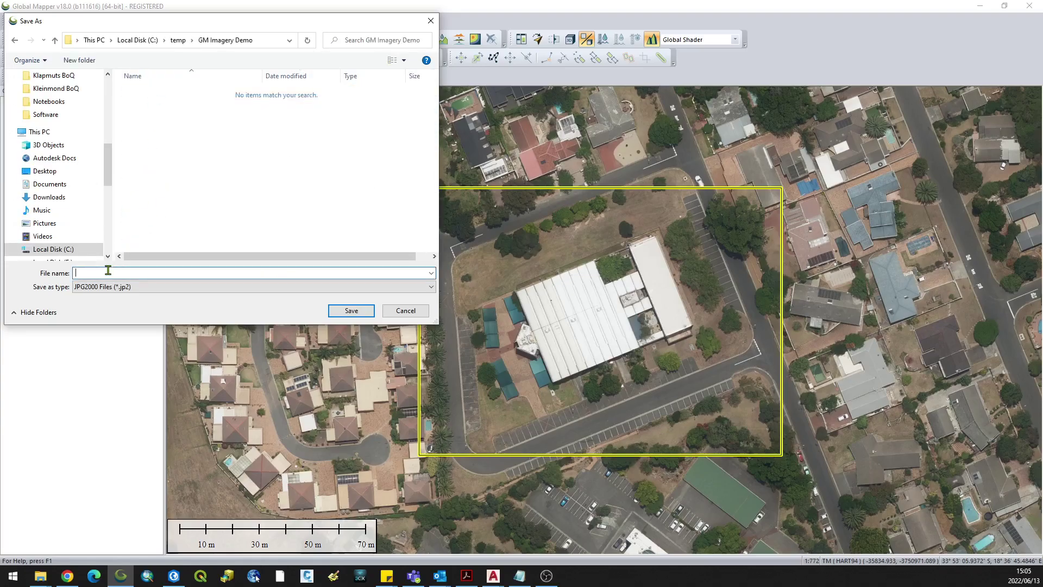
{"action": "type", "text": "World_Imagery"}
{"action": "left_click", "coordinate": [349, 311]}
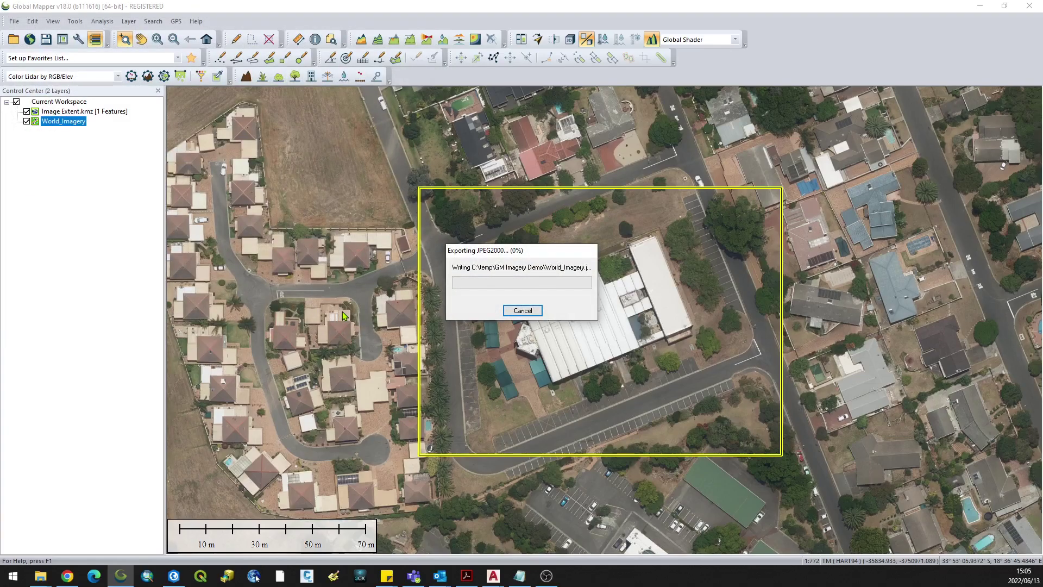